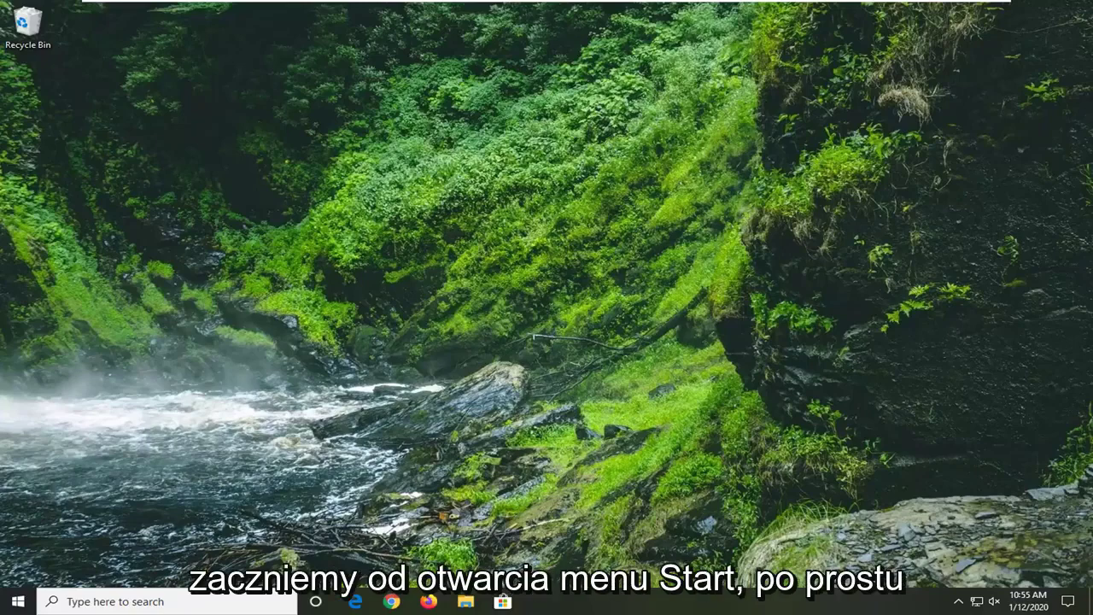
Search for regedit, run Registry Editor as administrator and approve the User Account Control prompt.
key(super)
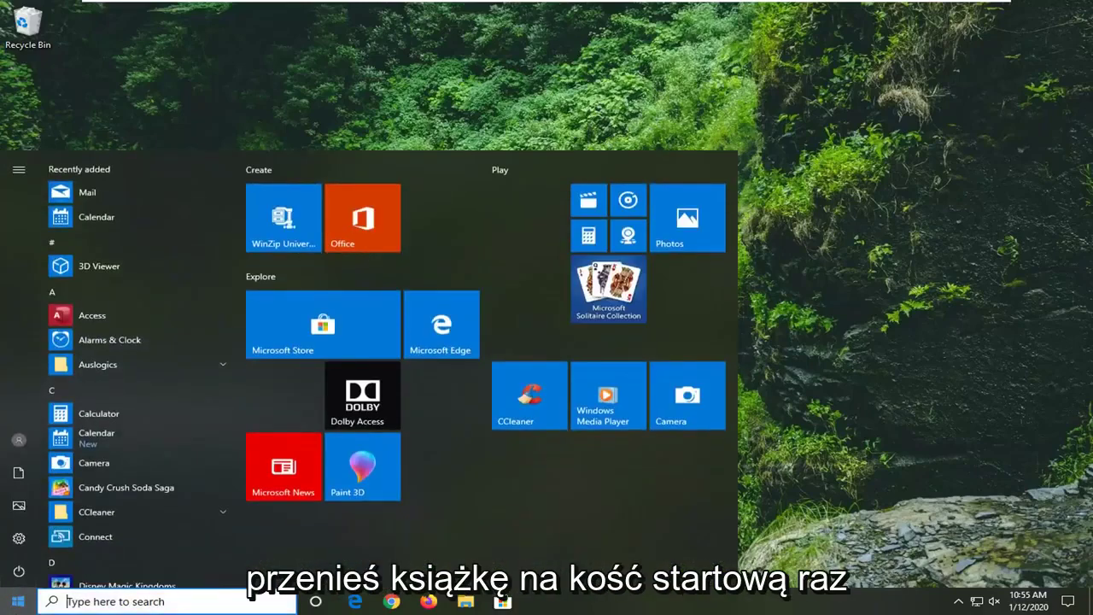
text(regedit)
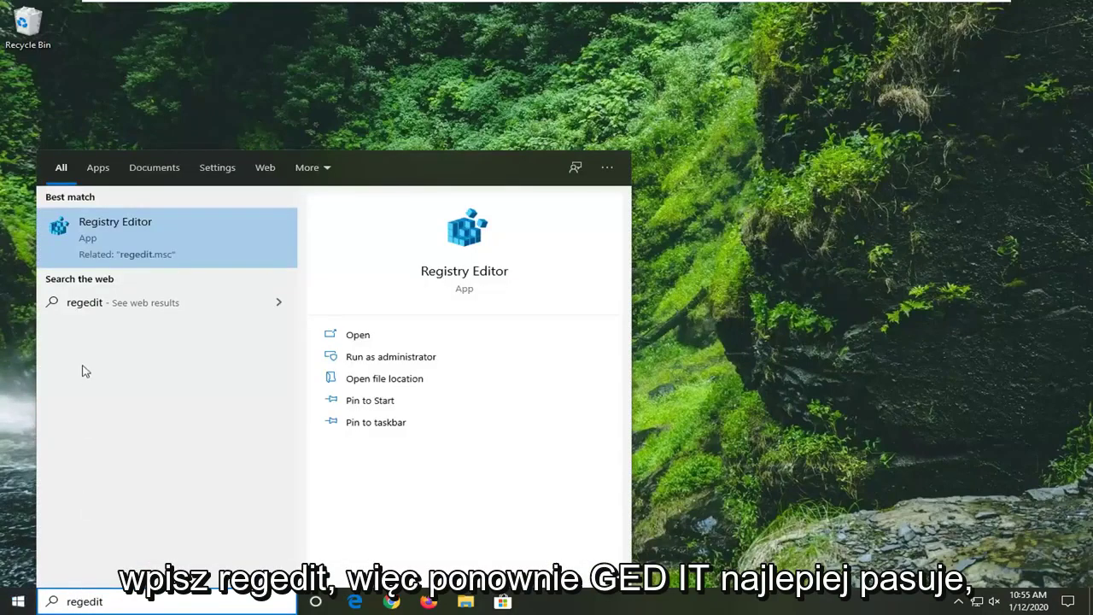
right_click(108, 228)
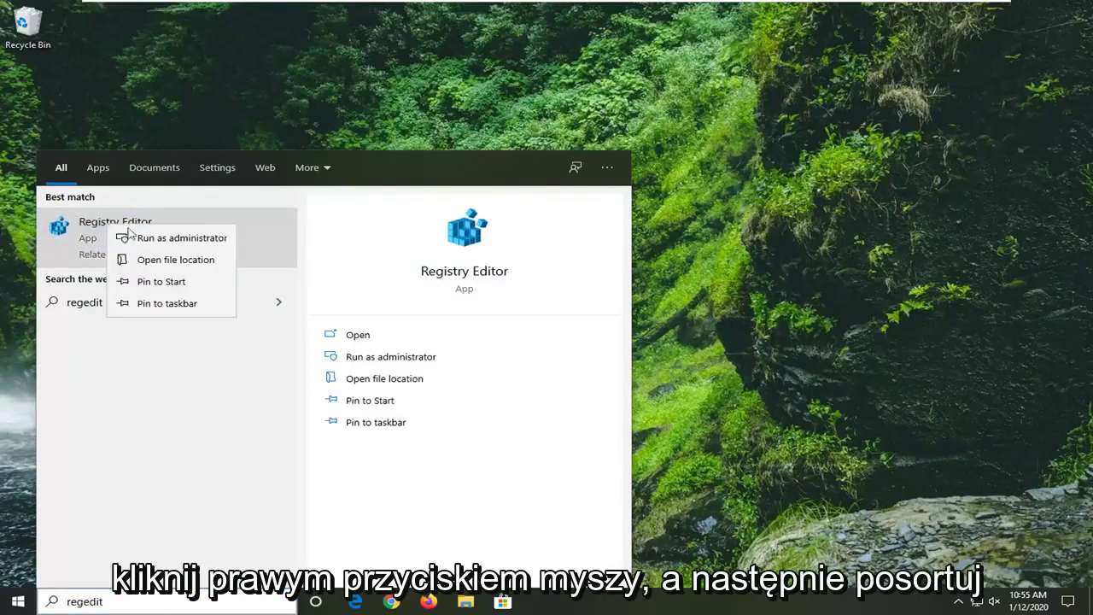
click(150, 237)
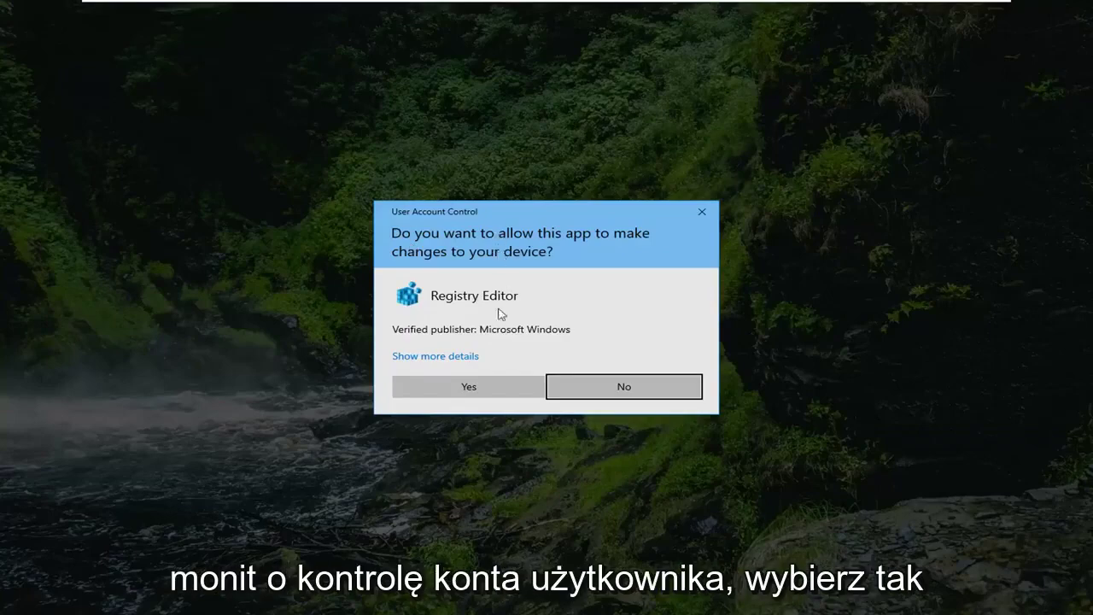
click(483, 385)
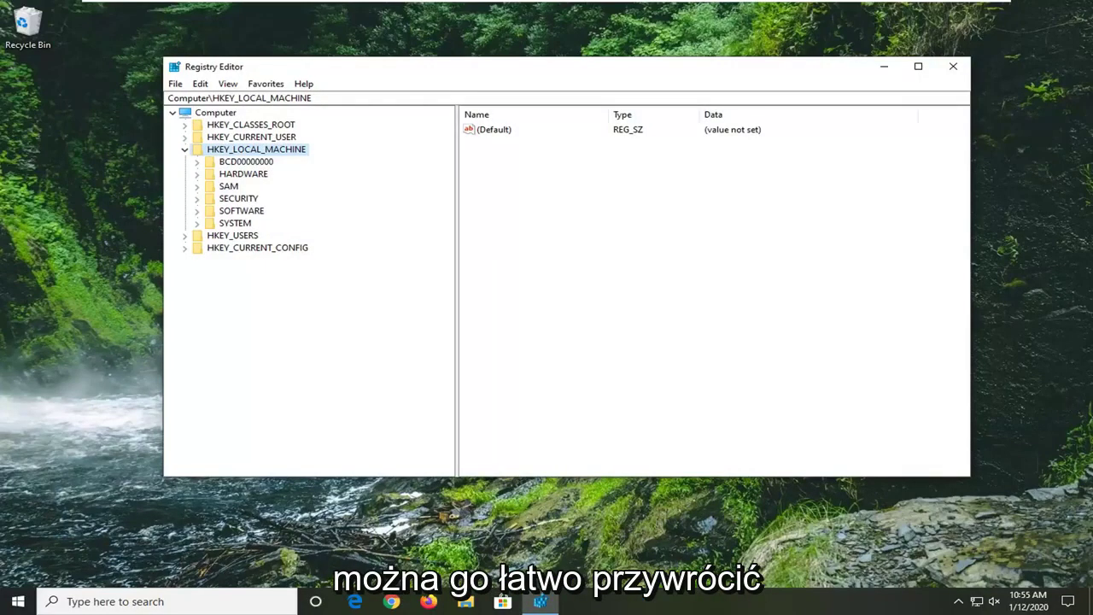
Collapse HKEY_LOCAL_MACHINE, view the export options for backing up the whole Computer tree, and leave without exporting.
click(185, 150)
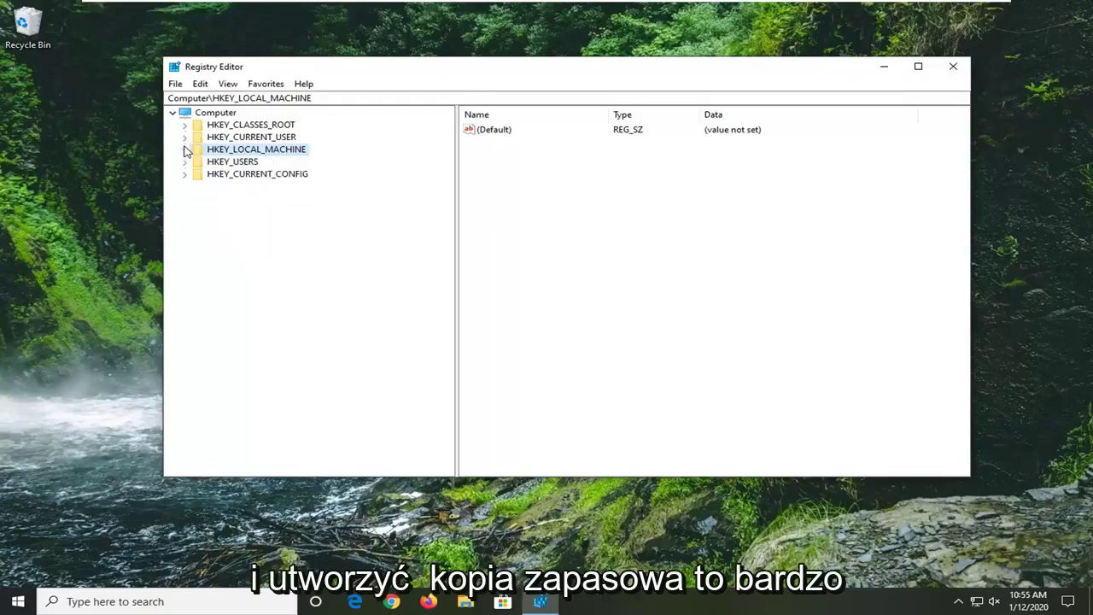
click(205, 115)
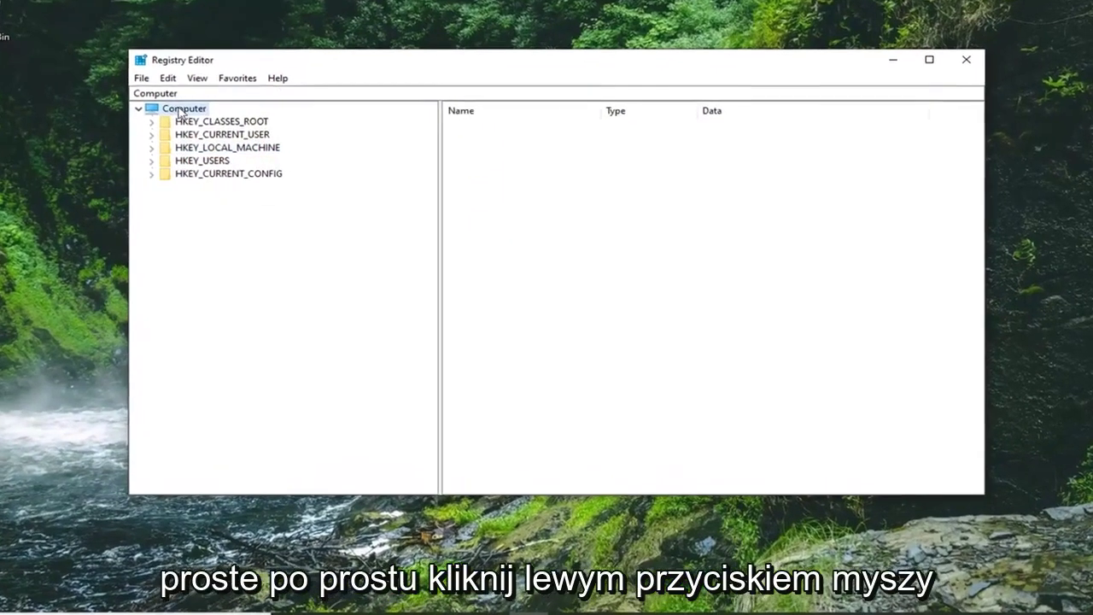
click(118, 74)
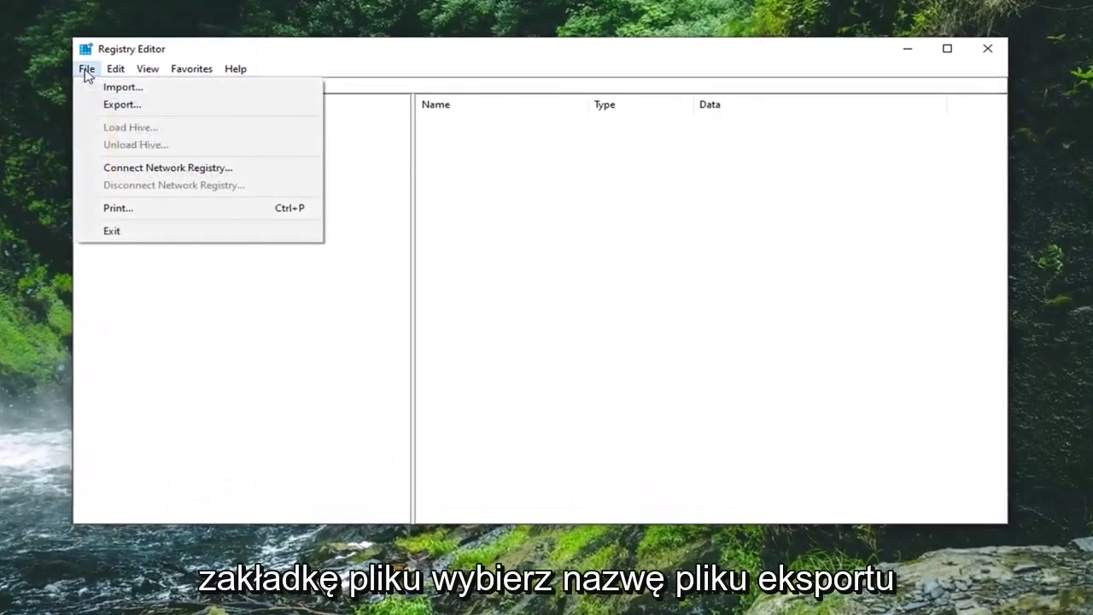
click(110, 103)
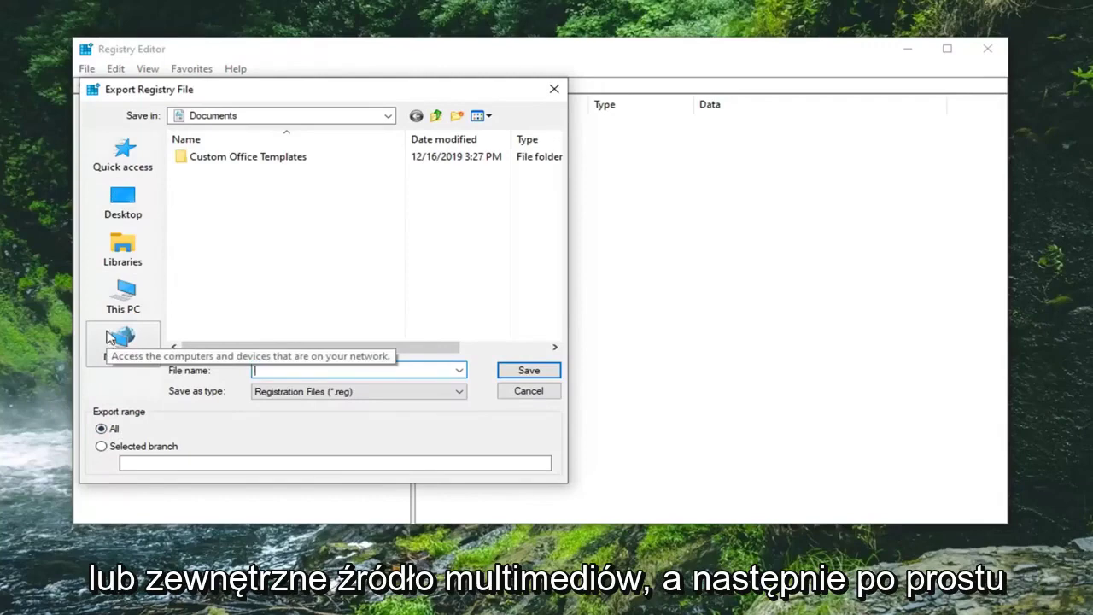
click(530, 393)
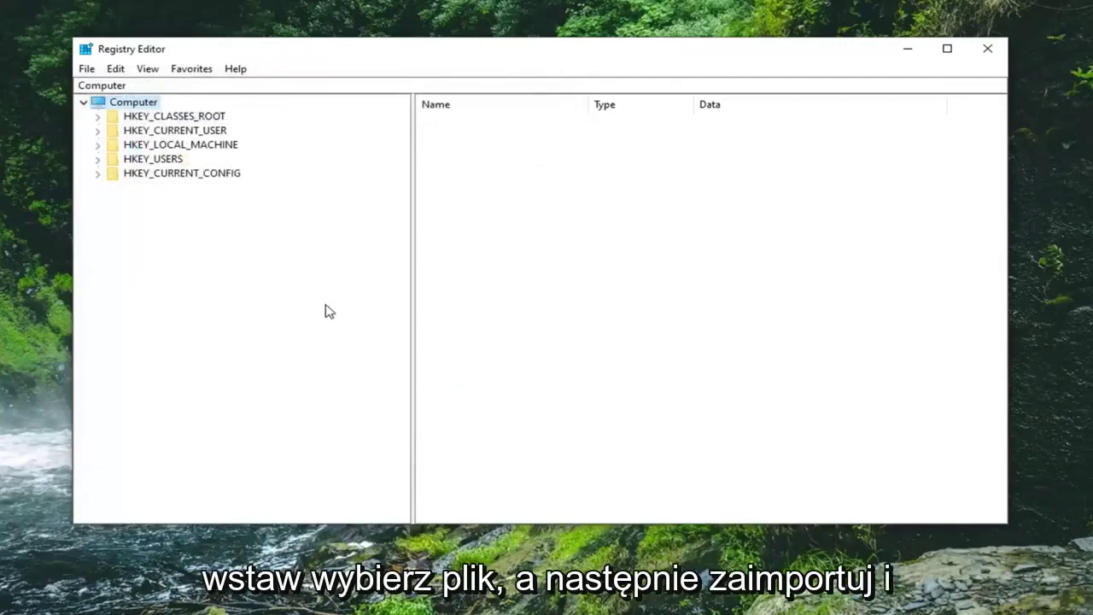
View the dialog for importing a registry backup file and close it without importing anything.
click(87, 69)
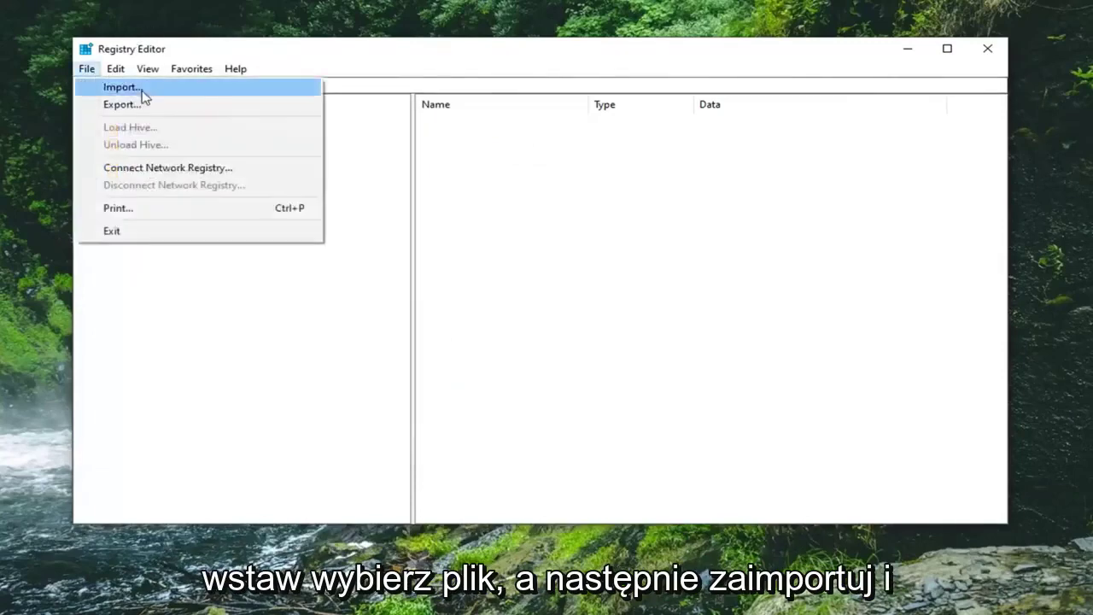
click(121, 87)
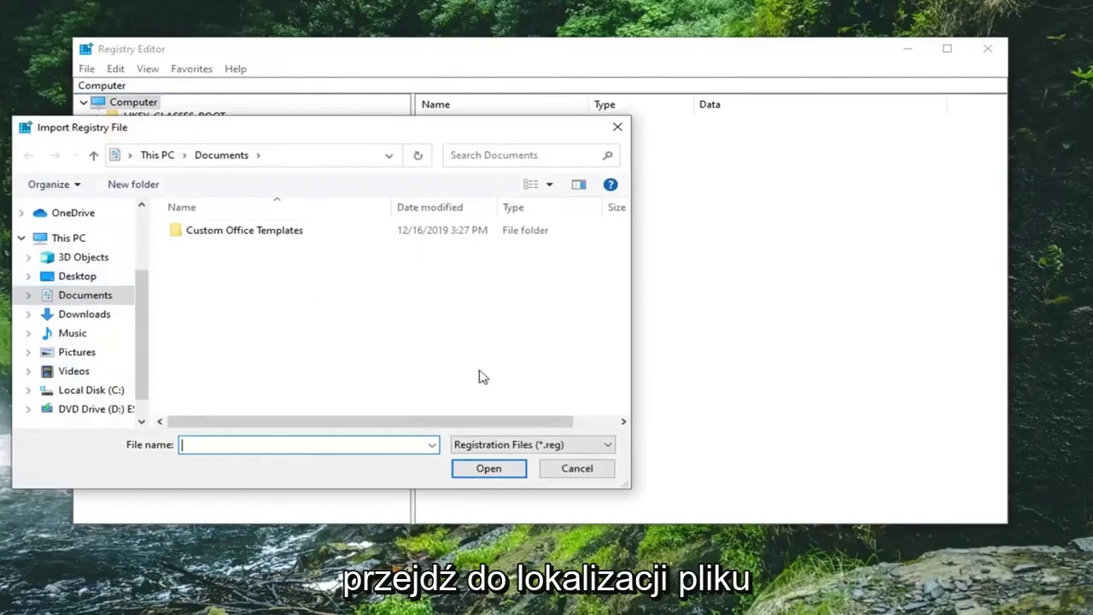
click(575, 470)
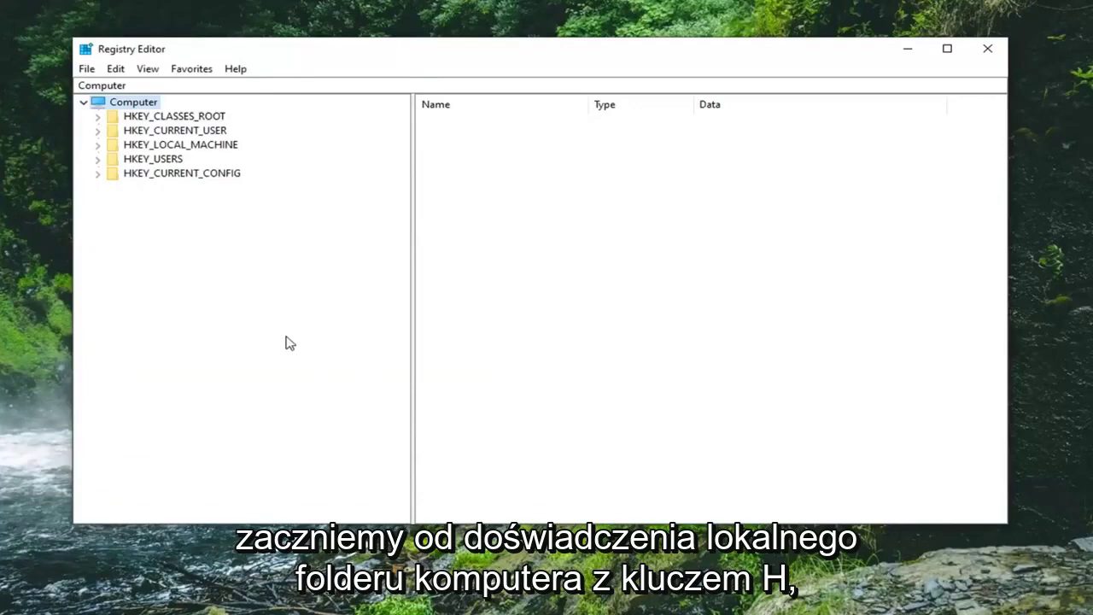
Expand the registry tree through HKEY_LOCAL_MACHINE and SOFTWARE to the Microsoft key.
click(182, 148)
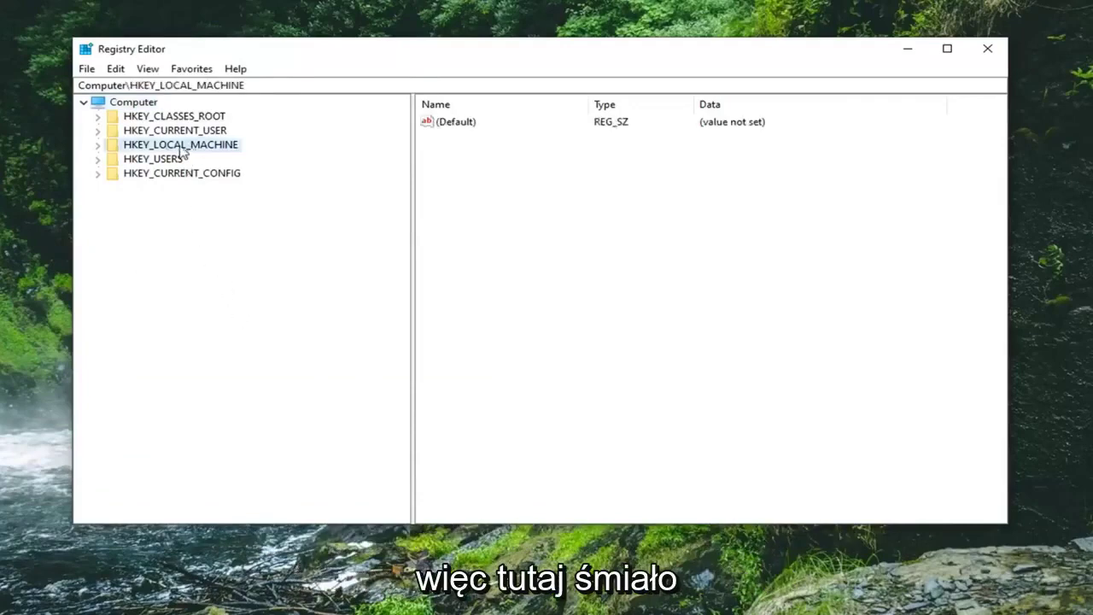
double_click(181, 146)
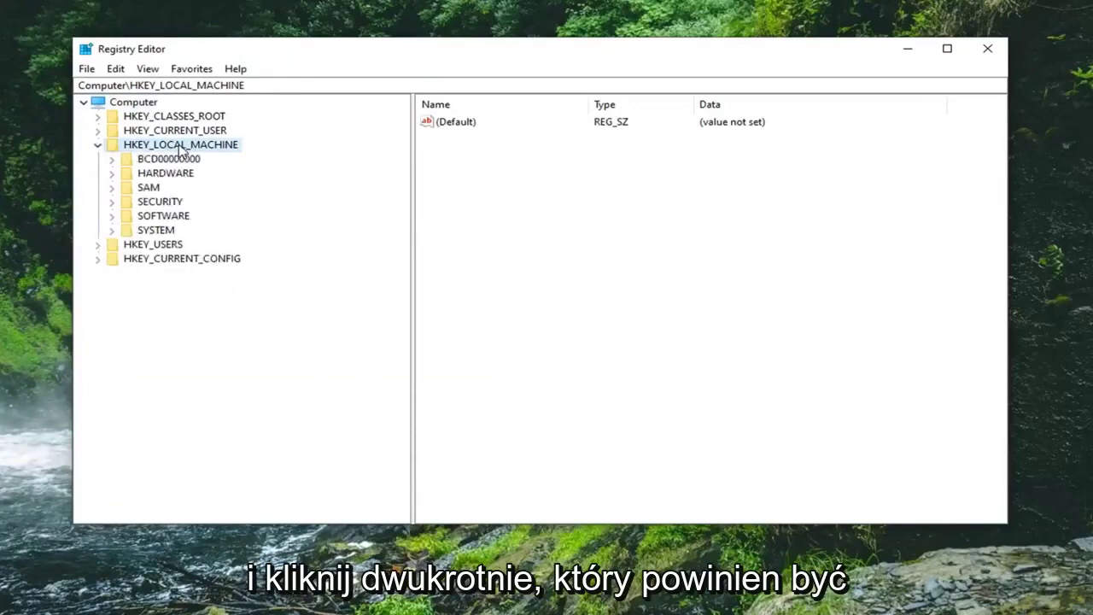
click(151, 220)
double_click(151, 220)
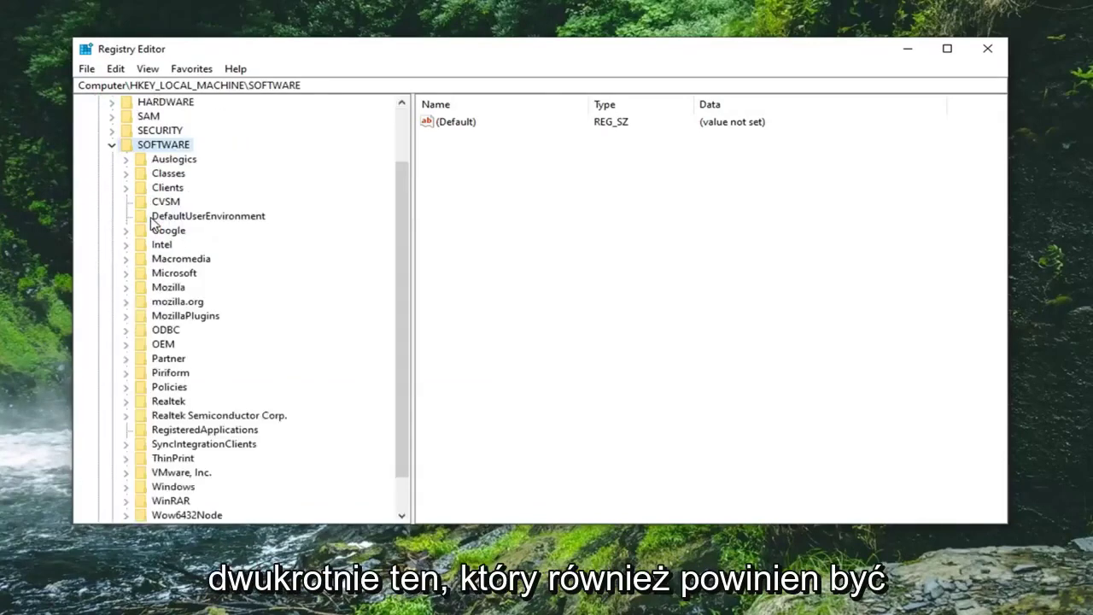
click(174, 274)
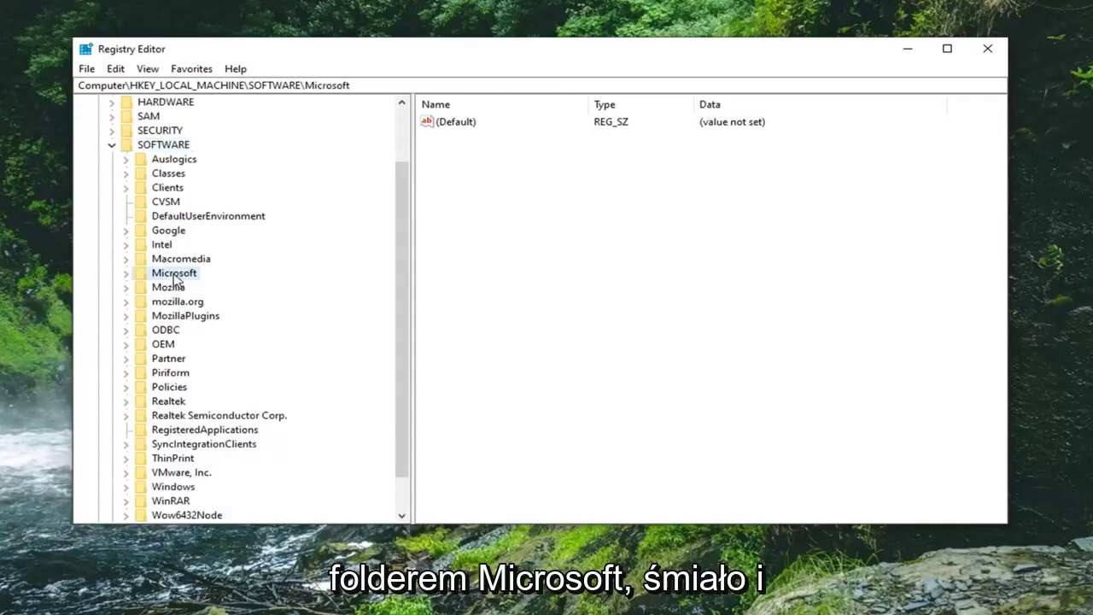
double_click(176, 275)
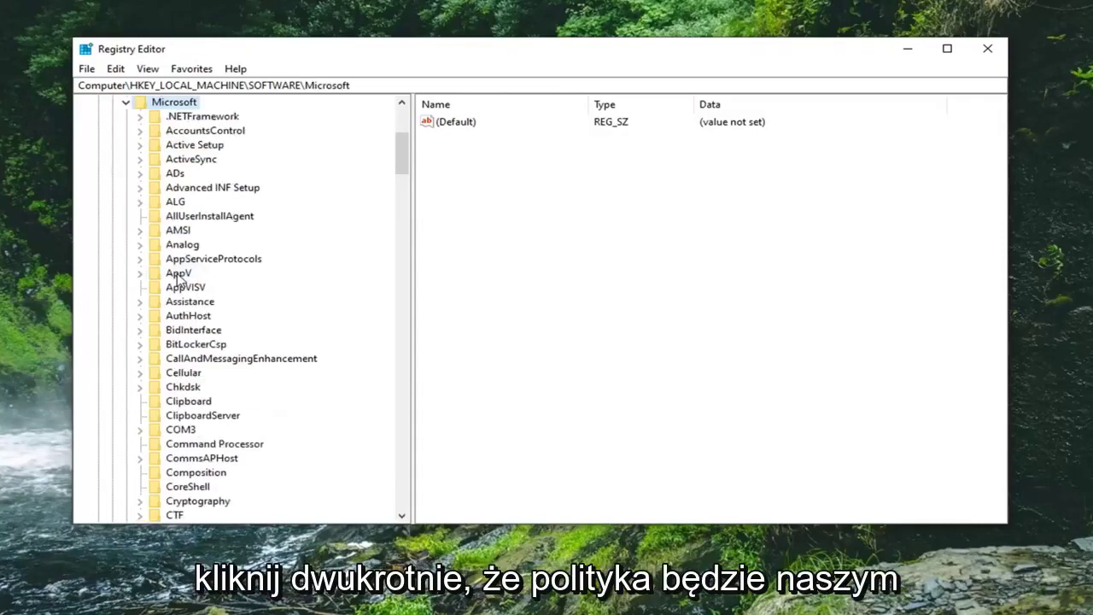
scroll(179, 317, down, 10)
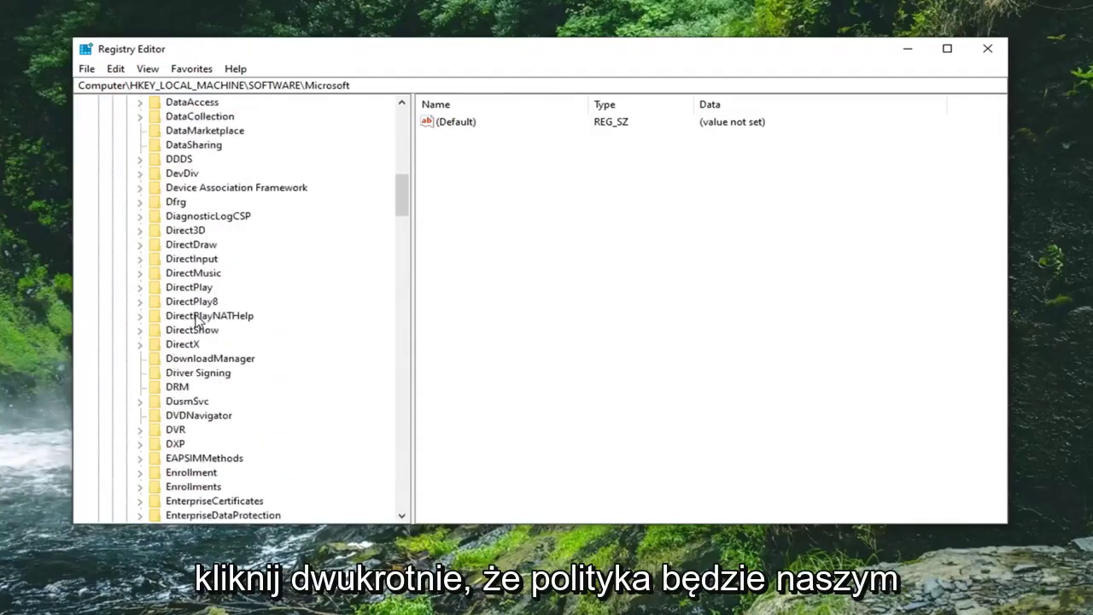
scroll(197, 320, down, 4)
scroll(203, 350, down, 20)
click(175, 346)
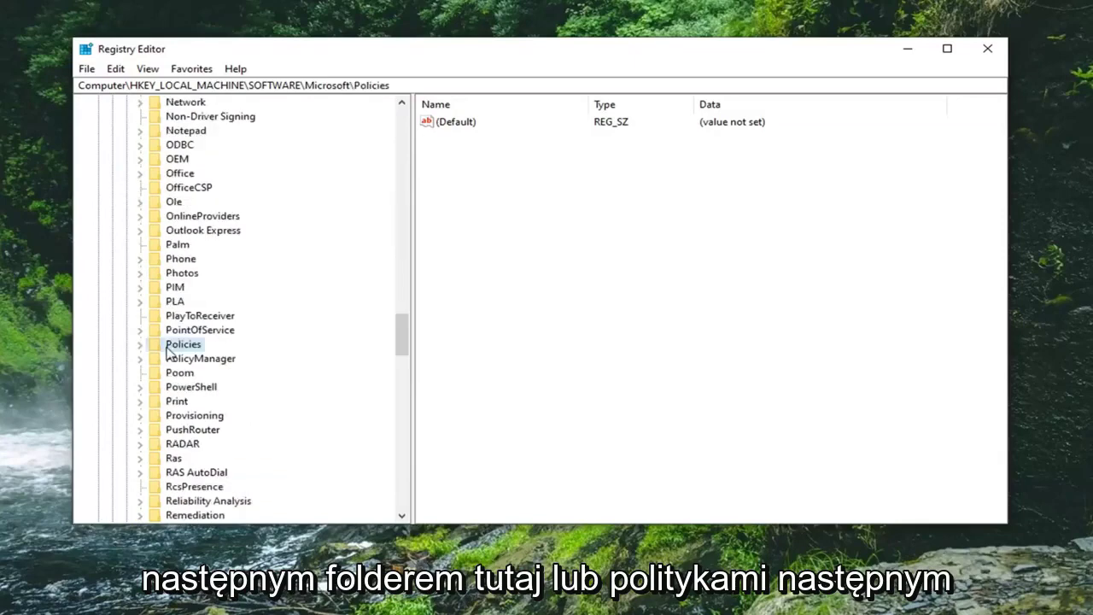
double_click(175, 346)
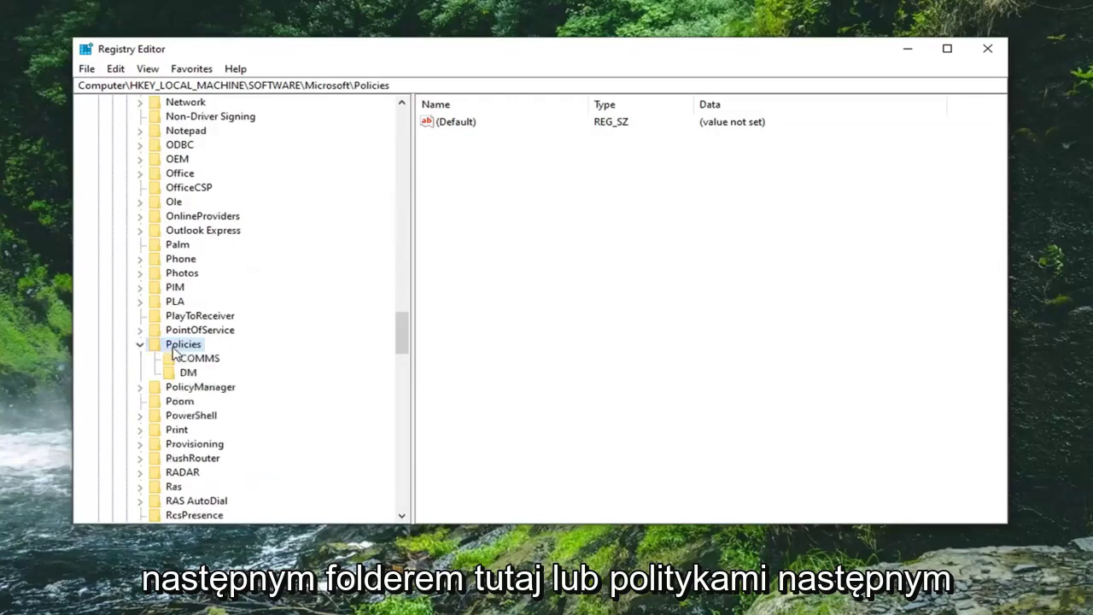
double_click(175, 345)
Find the PolicyManager key under Microsoft and expand it and its default subkey.
scroll(173, 342, up, 20)
scroll(173, 337, down, 6)
scroll(173, 337, down, 20)
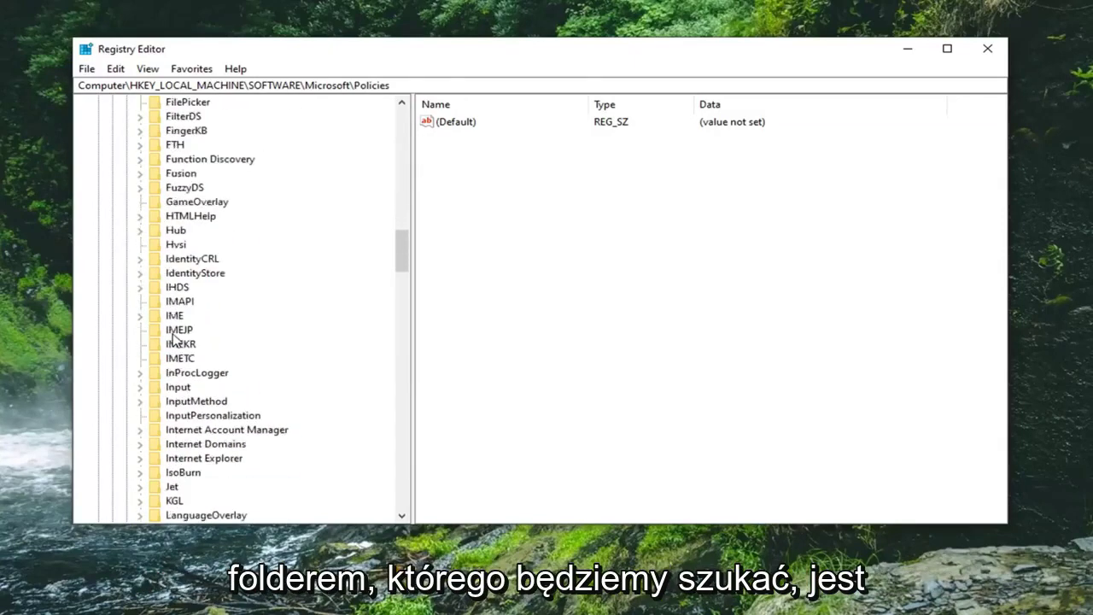
scroll(174, 337, down, 5)
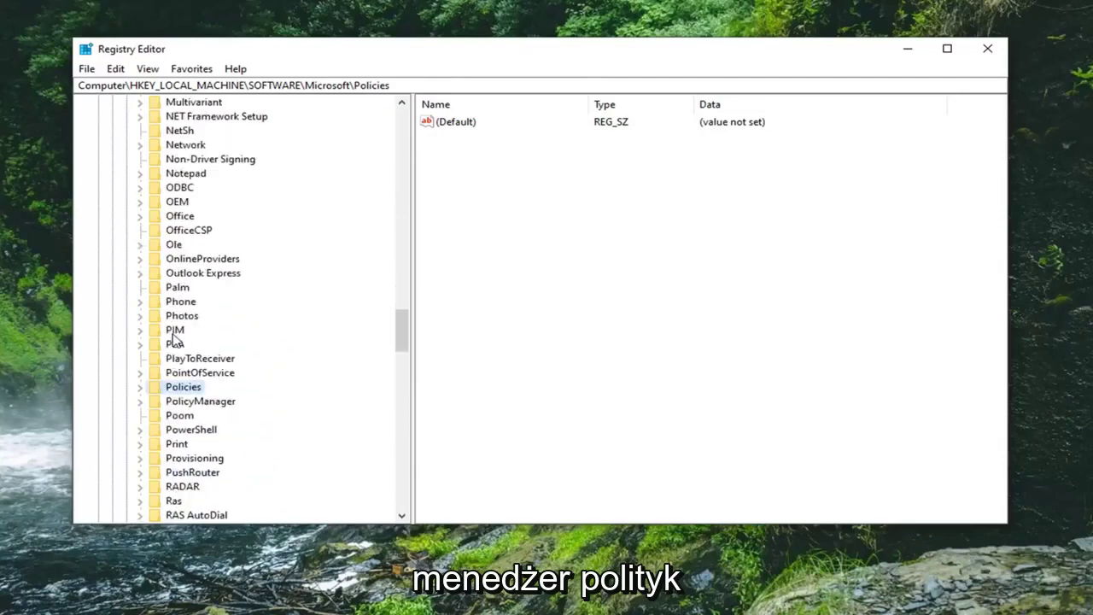
click(196, 358)
double_click(195, 360)
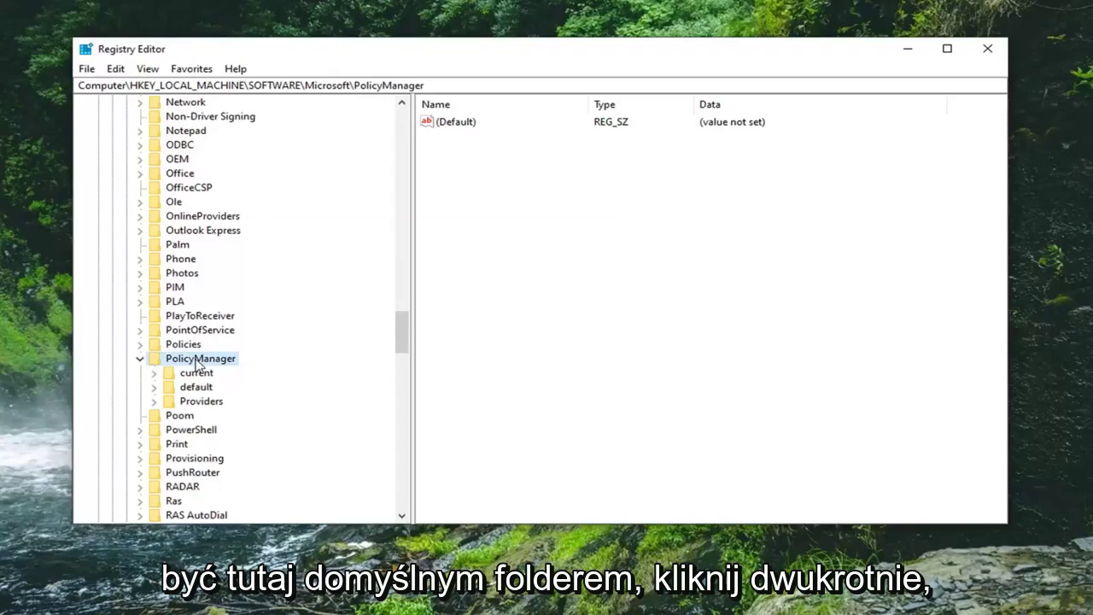
double_click(195, 386)
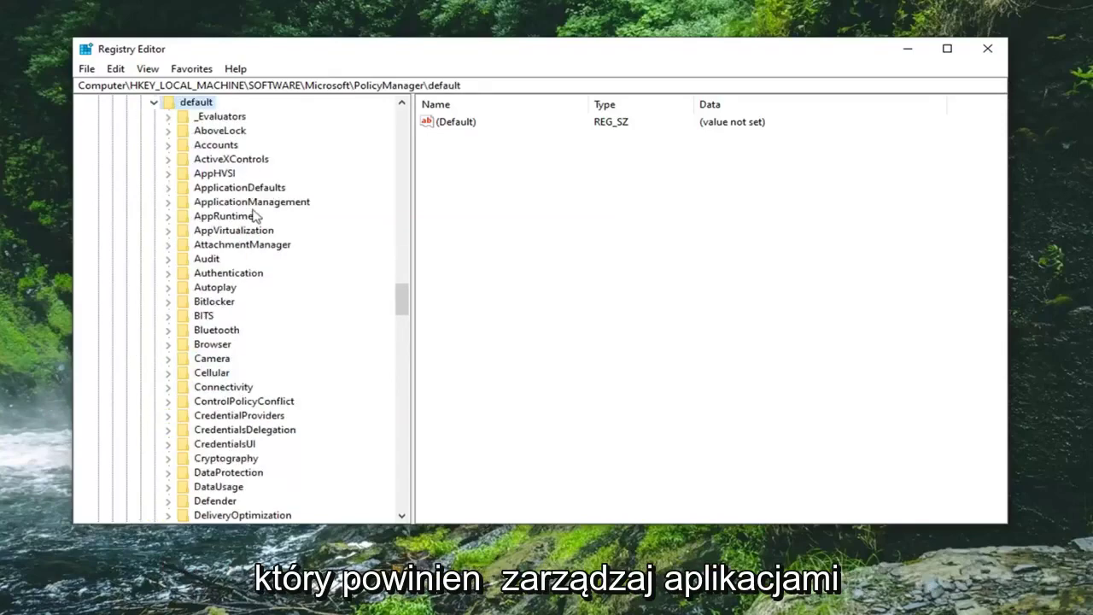
Expand ApplicationManagement under the default key and select its AllowGameDVR subkey.
click(280, 205)
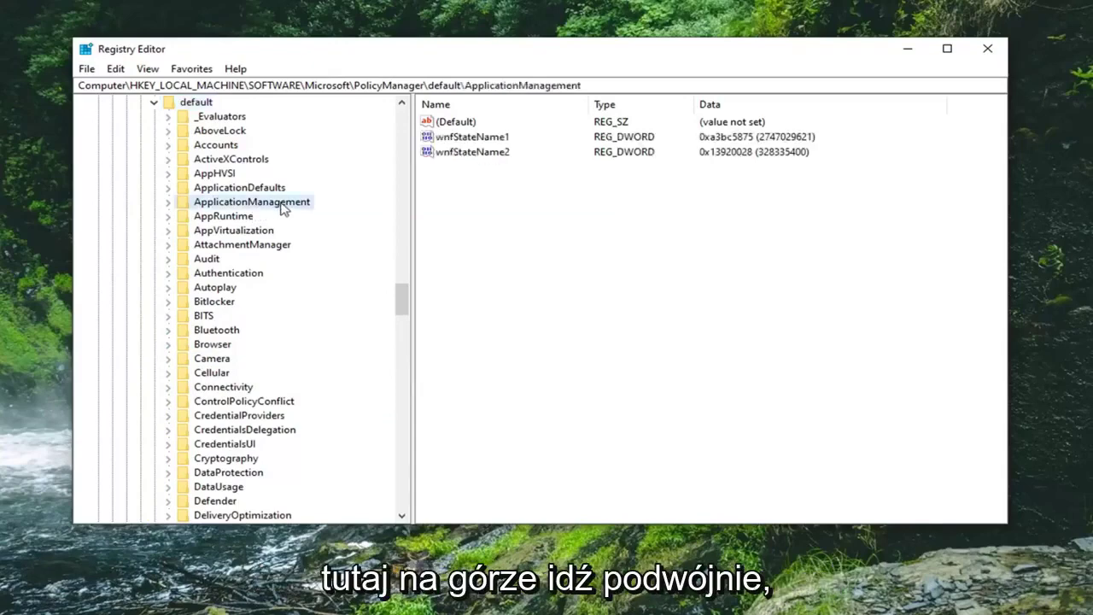
double_click(282, 205)
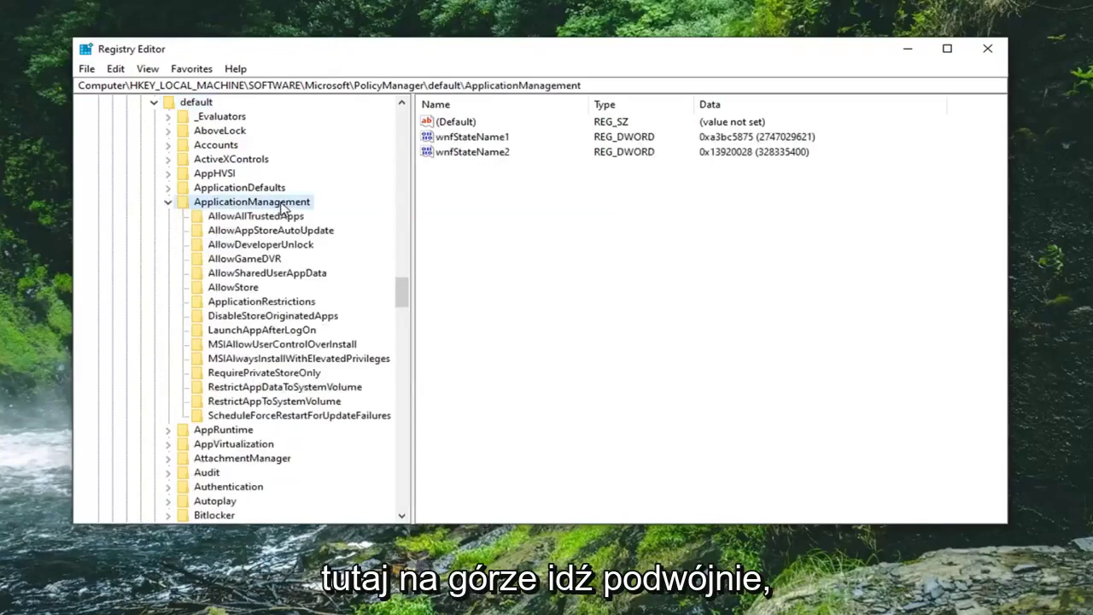
click(260, 265)
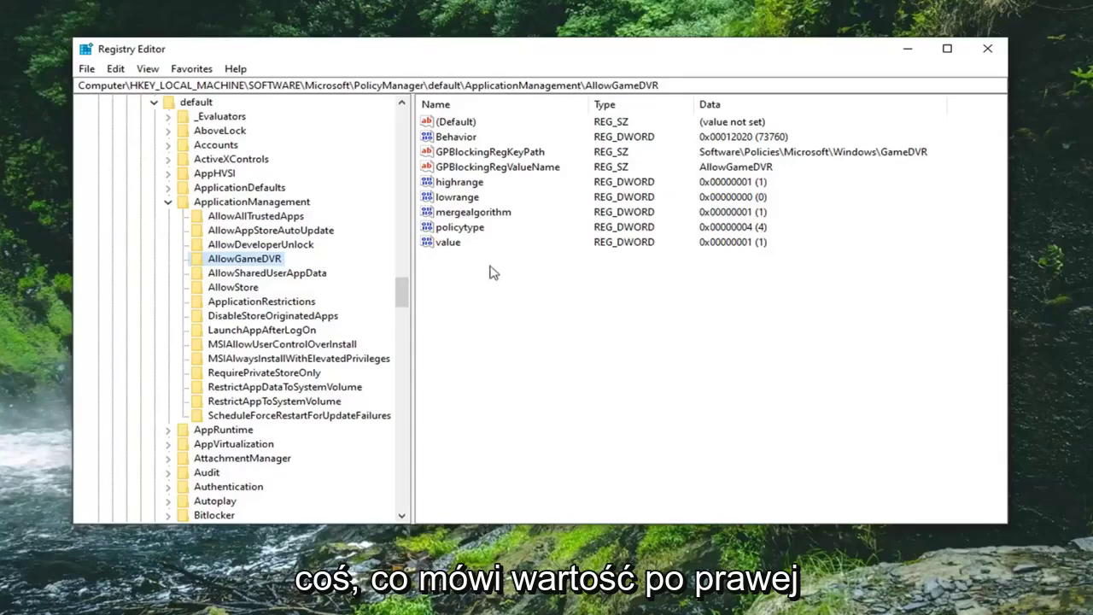
Set the data of the DWORD named value in the AllowGameDVR key to 0.
click(448, 244)
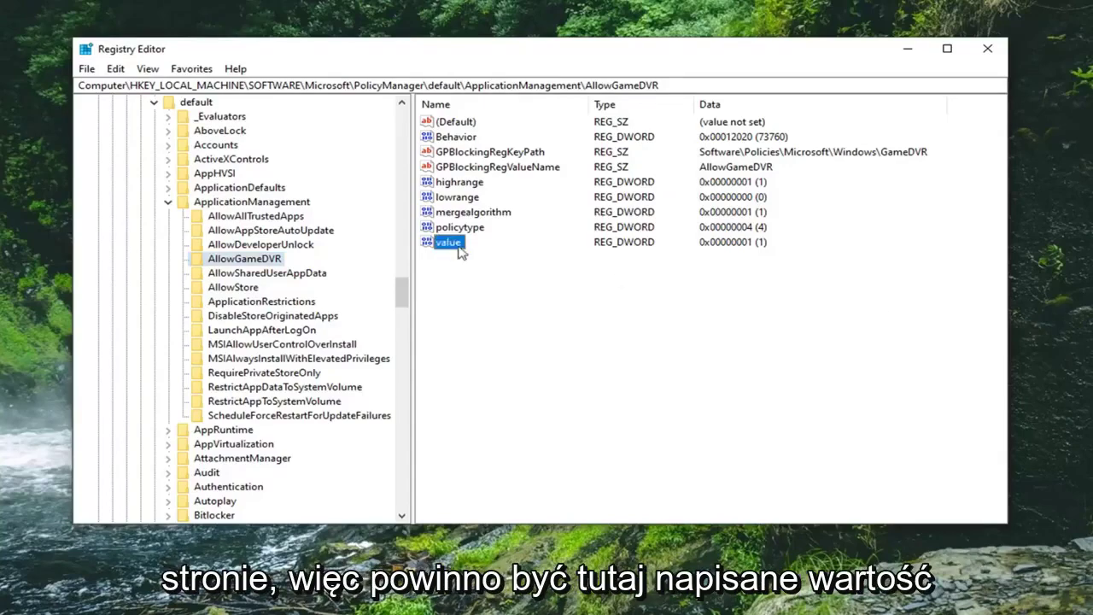
double_click(447, 244)
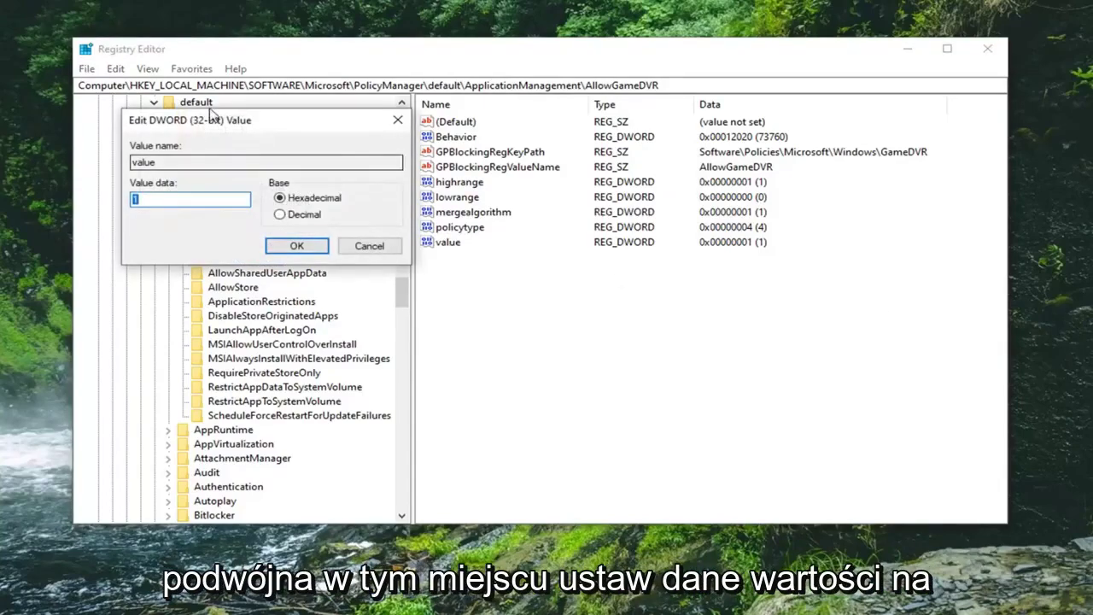
drag(209, 127, 529, 164)
key(Right)
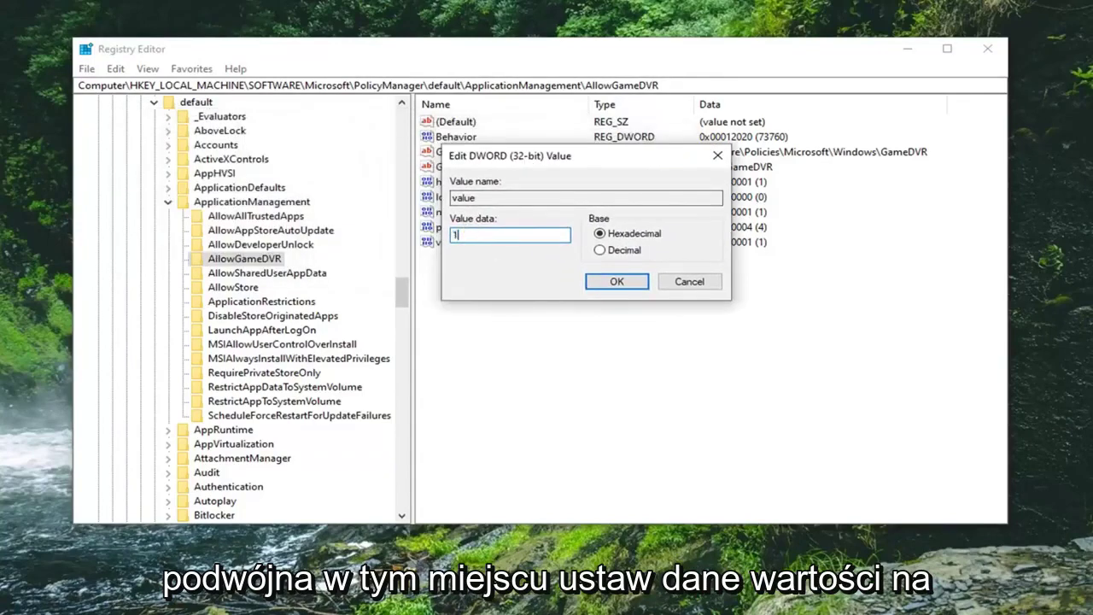
key(shift+Home)
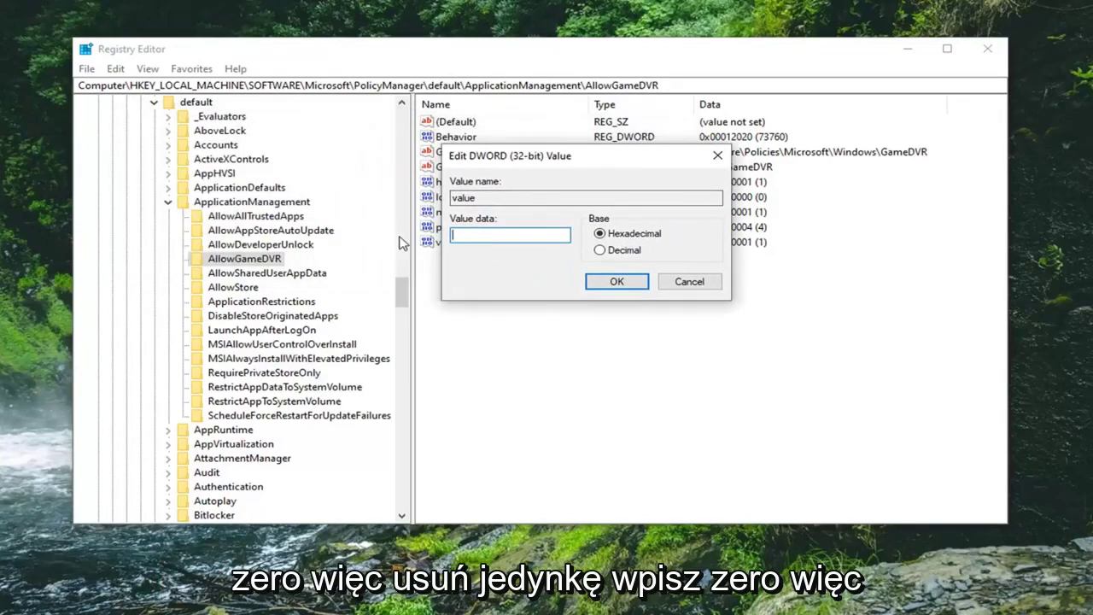
text(0)
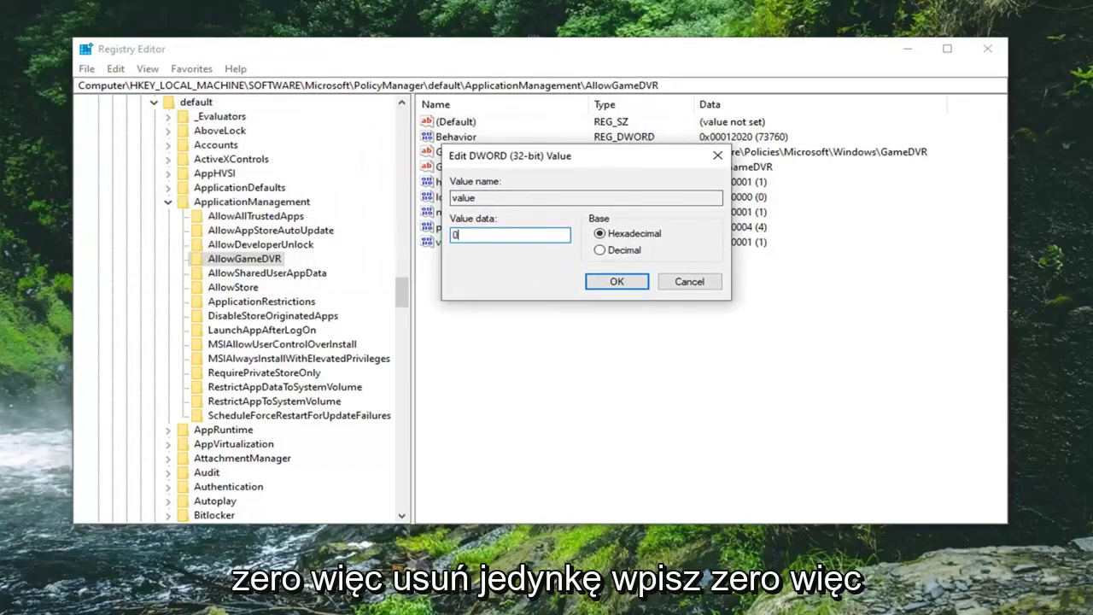
click(603, 284)
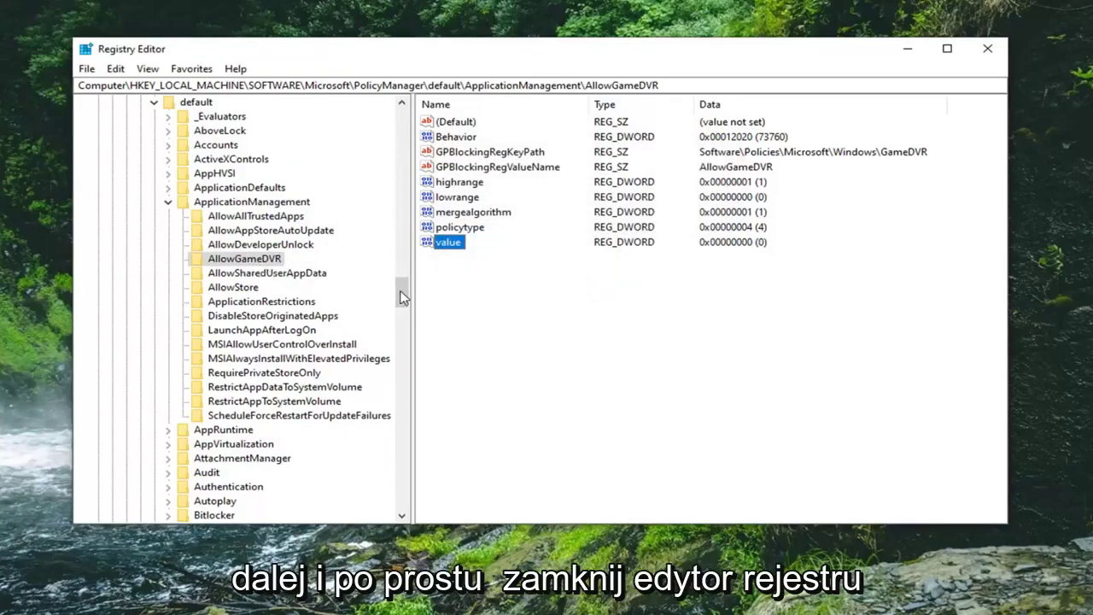
Collapse the expanded keys from ApplicationManagement back up through HKEY_LOCAL_MACHINE and select the Computer root.
drag(402, 294, 396, 276)
click(168, 472)
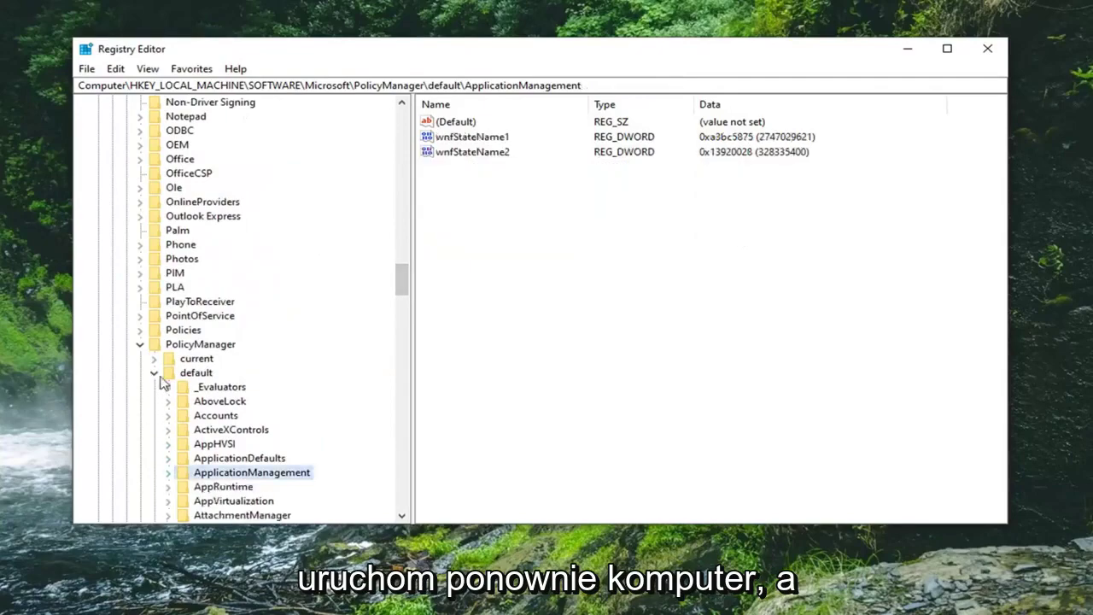
click(154, 372)
click(140, 344)
drag(401, 335, 405, 195)
scroll(139, 307, up, 15)
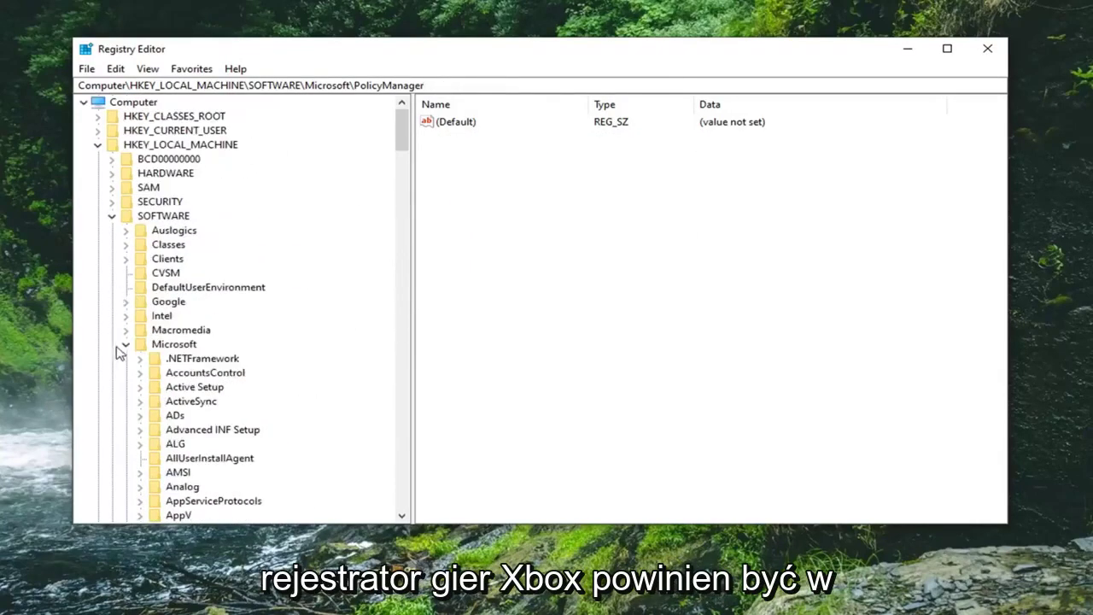
click(125, 344)
click(111, 215)
click(97, 144)
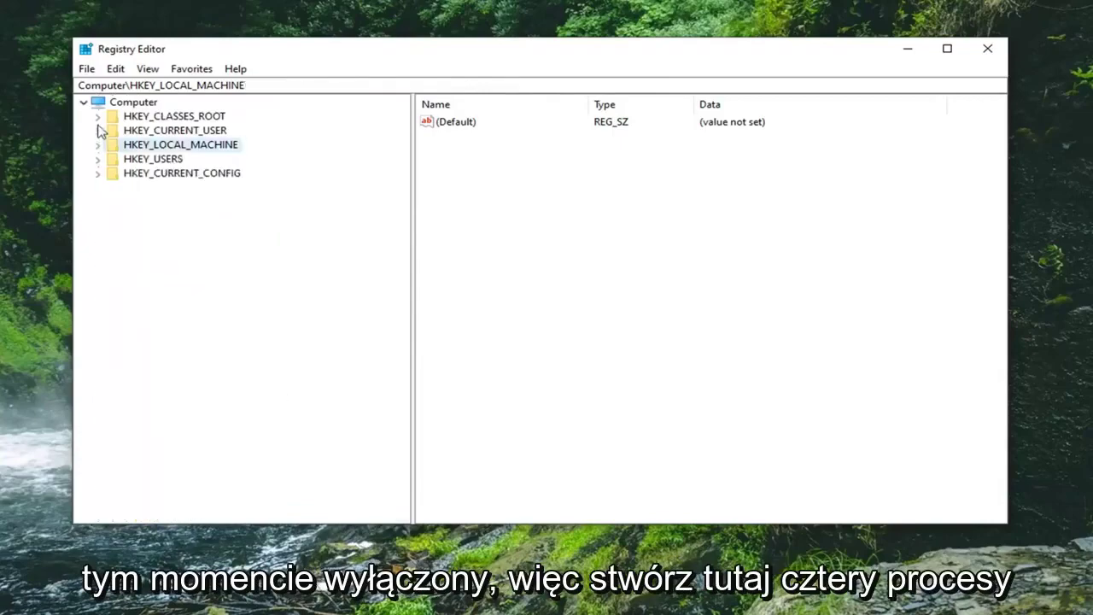
click(124, 116)
click(95, 103)
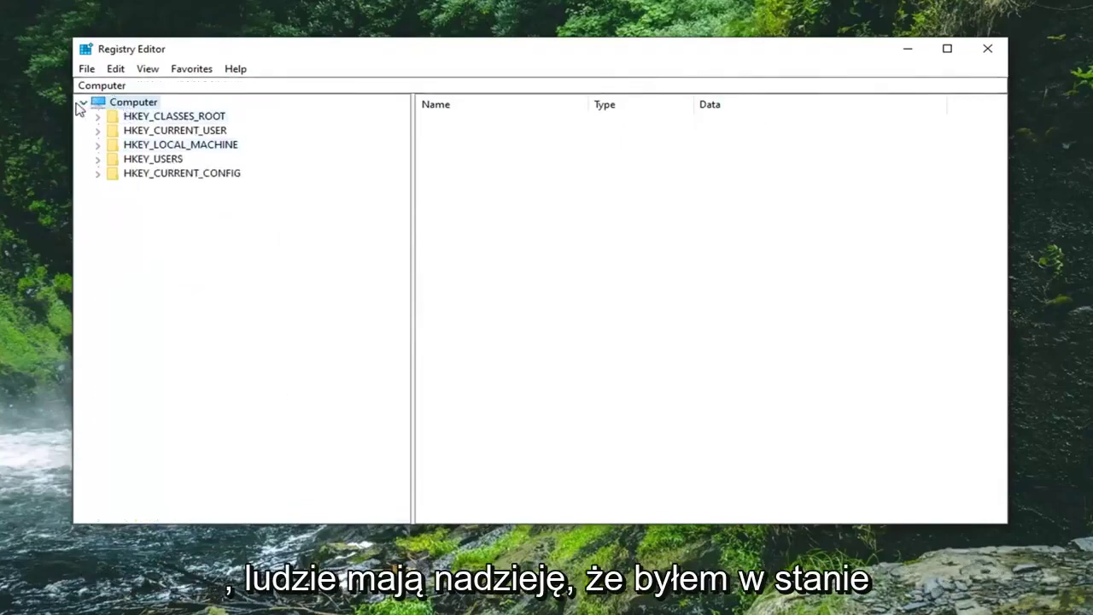